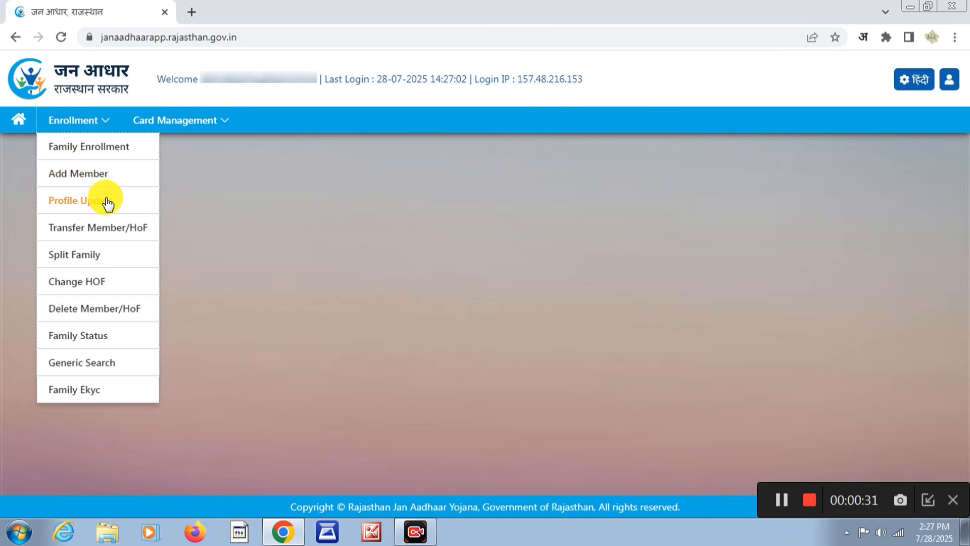
- Start a Profile Update, accept all general instructions and the Aadhaar consent declaration, and proceed to Aadhaar authentication
click(103, 201)
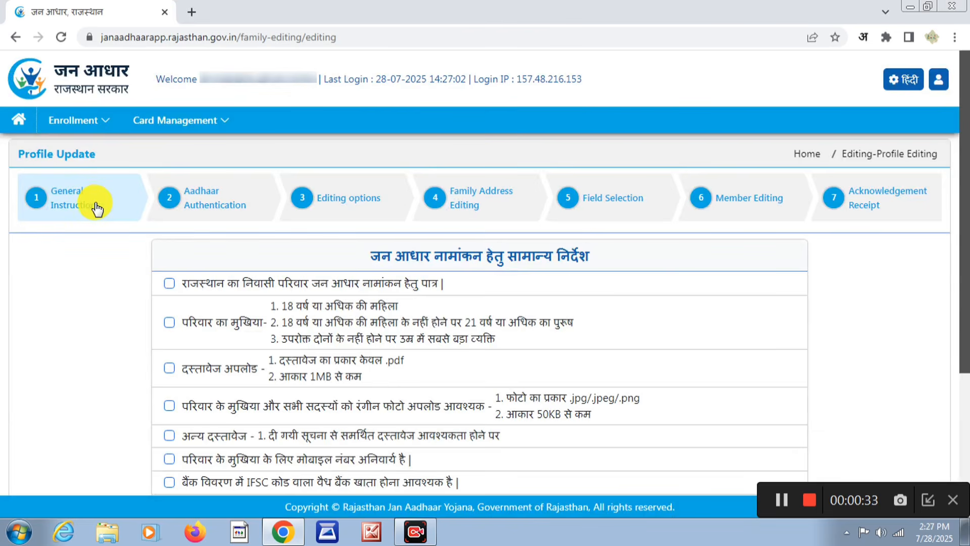
drag(961, 260, 963, 401)
click(170, 376)
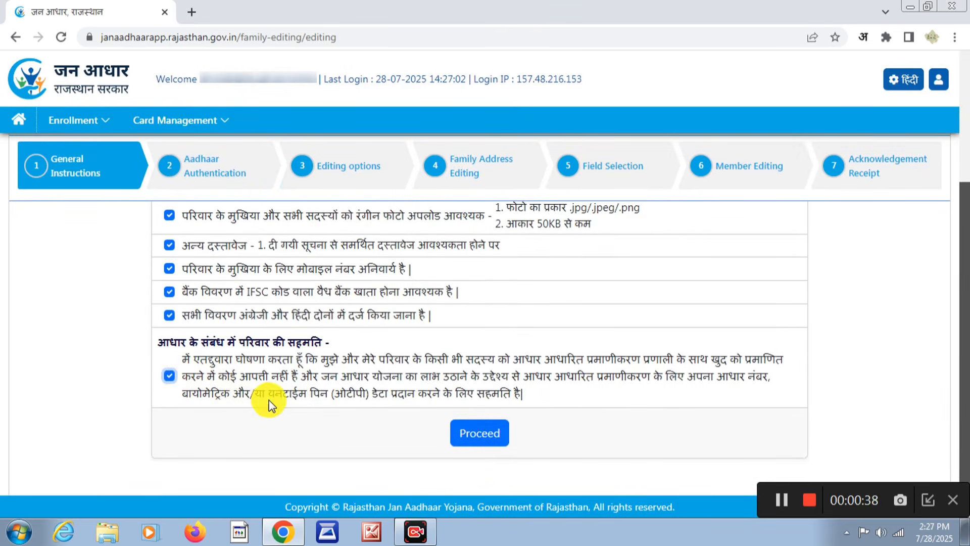
click(488, 435)
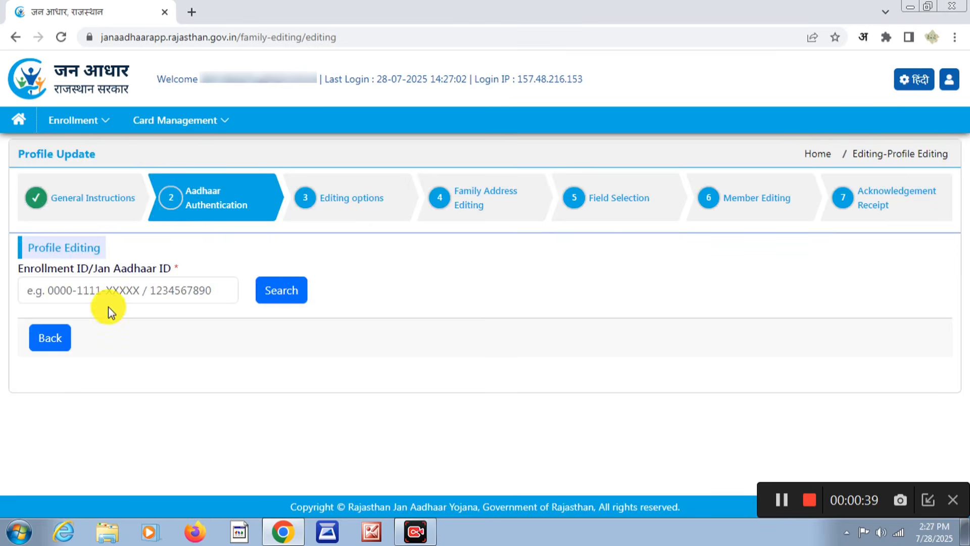
- Look up the family by its Jan Aadhaar ID and start Aadhaar authentication for the member whose relation is Self
click(94, 291)
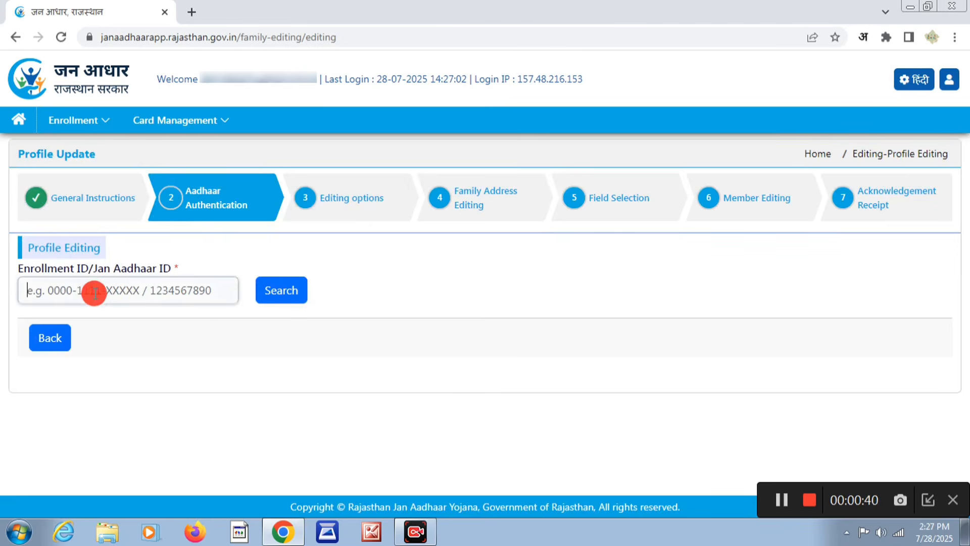
click(278, 292)
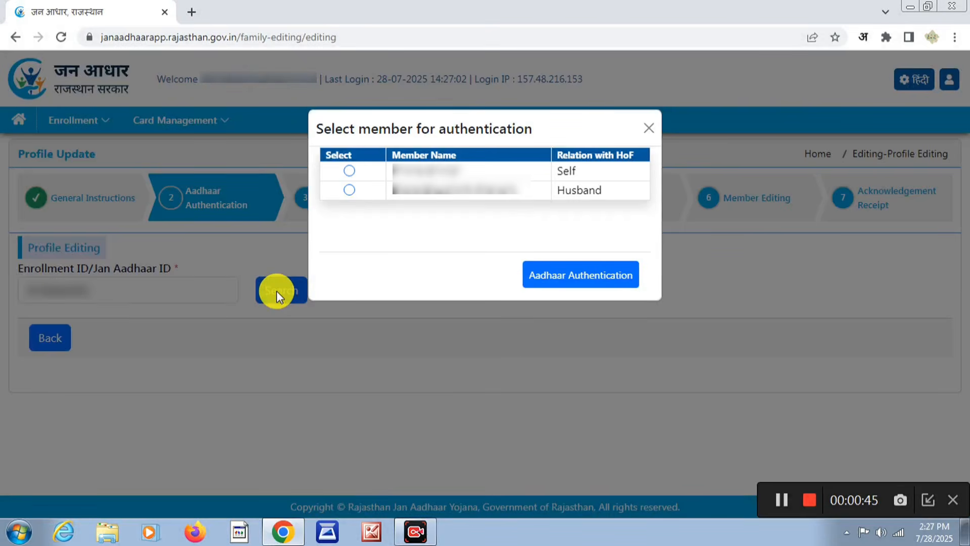
click(351, 173)
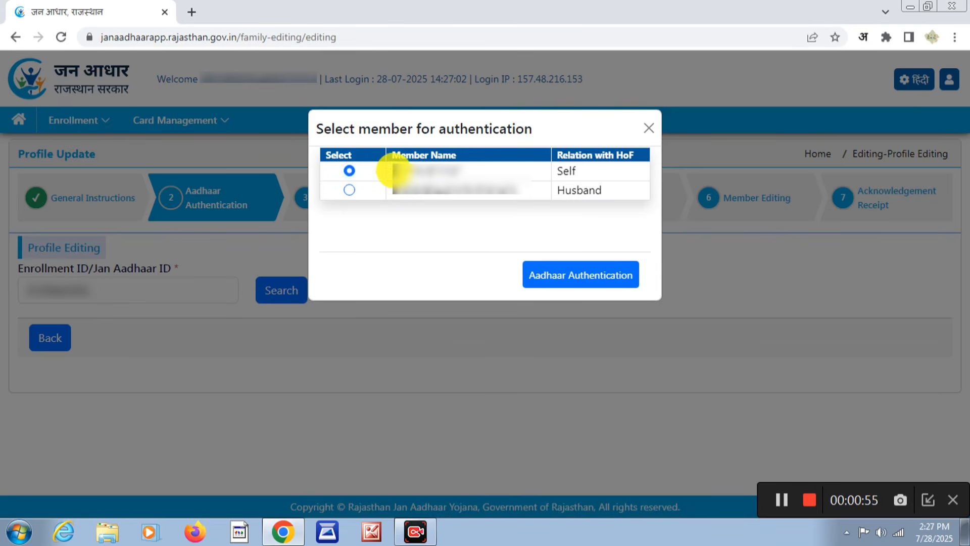
drag(390, 172, 458, 171)
click(484, 176)
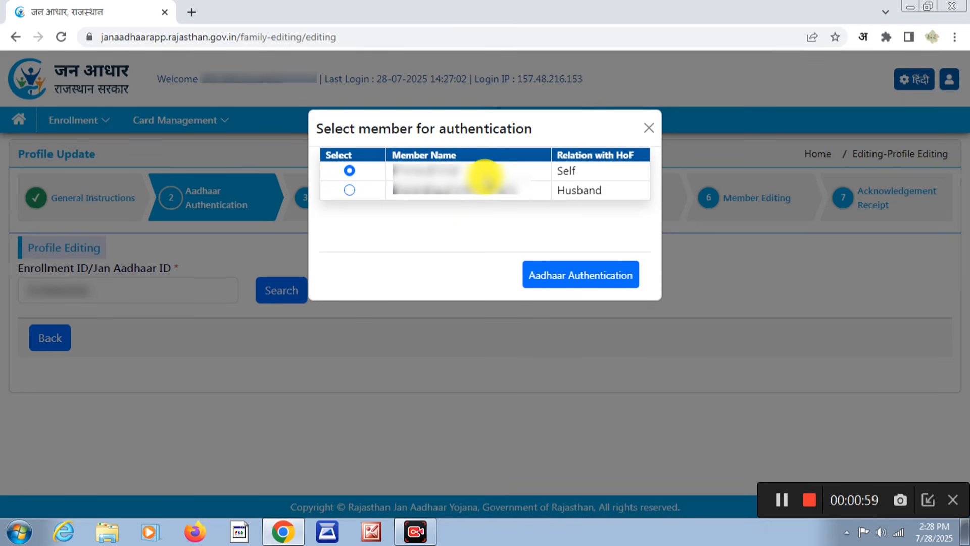
click(580, 281)
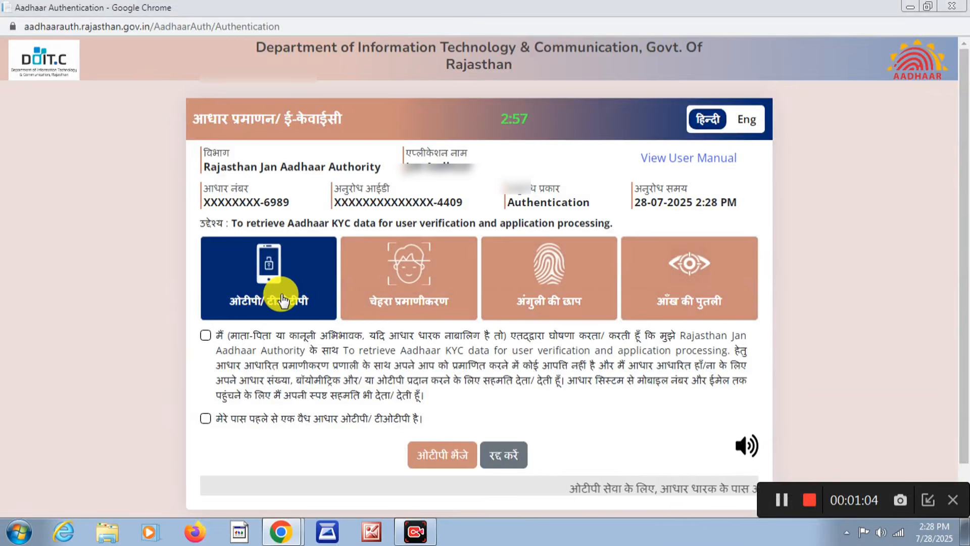
- Give consent, request the Aadhaar OTP, enter the received verification code and submit it for authentication
click(210, 338)
click(434, 454)
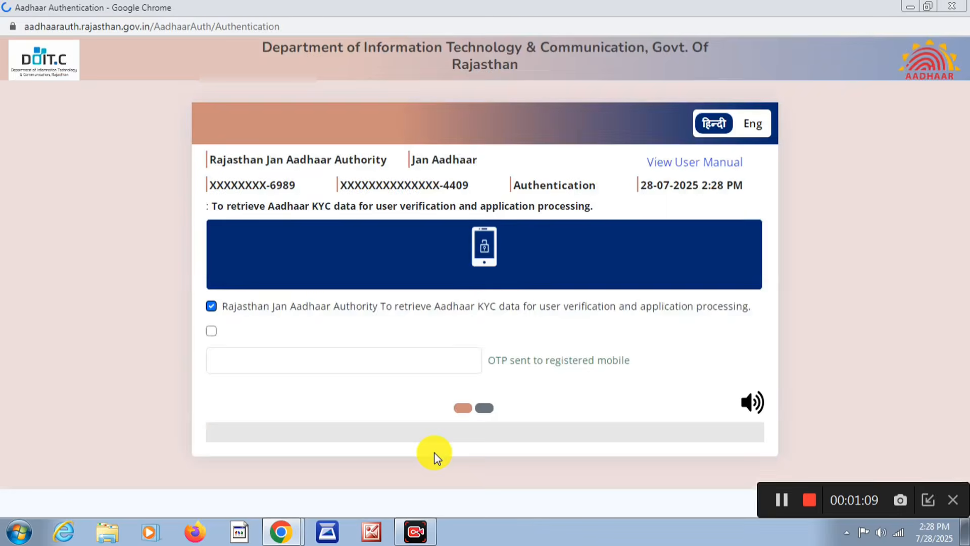
click(352, 447)
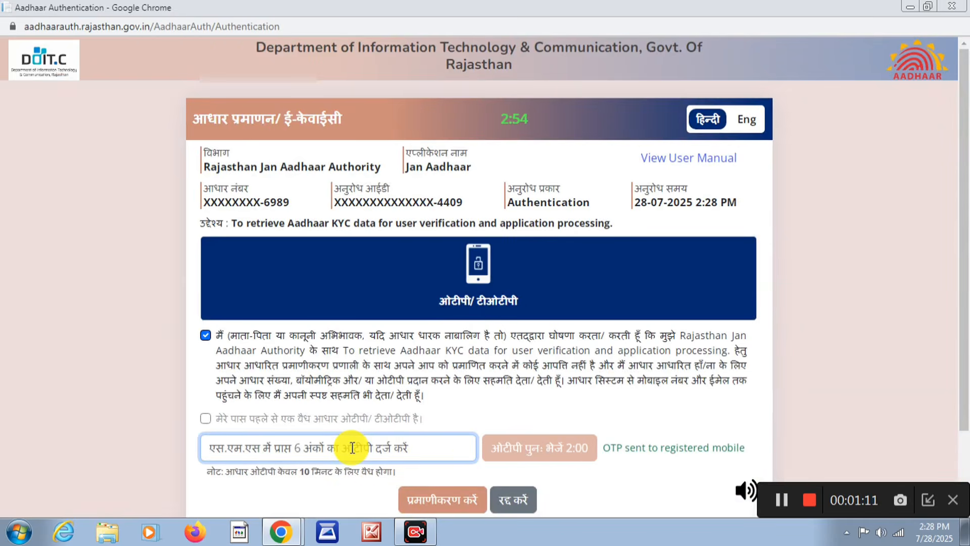
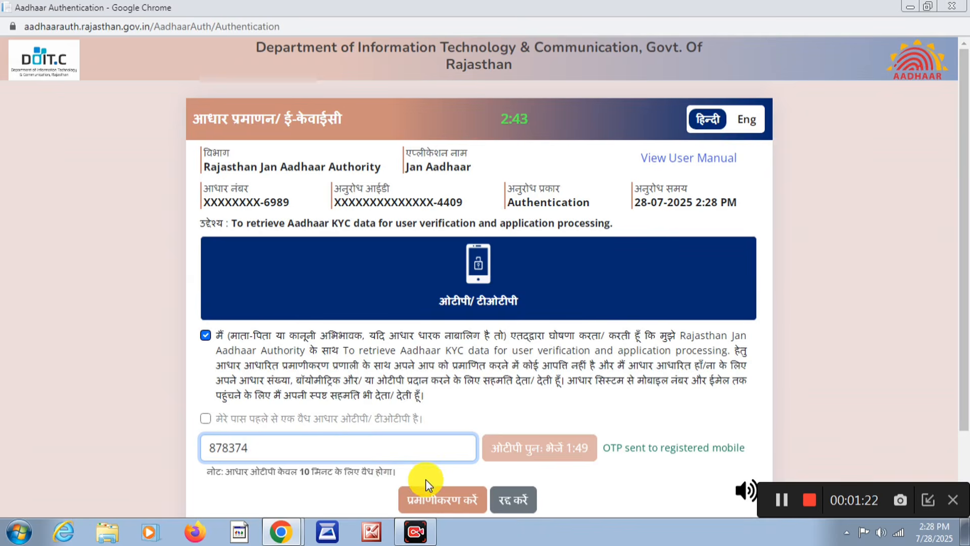
click(444, 497)
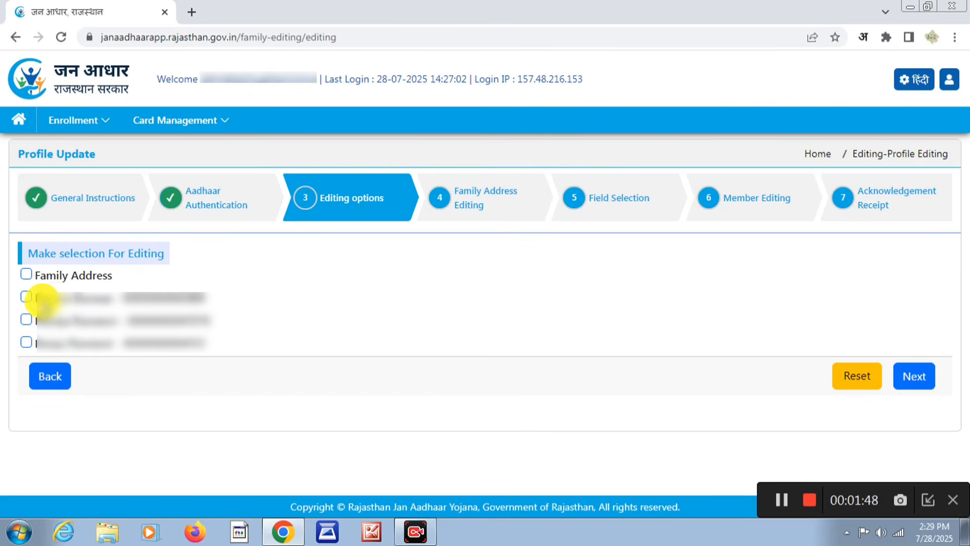
- Choose all three family members for editing, leaving out Family Address, and continue to field selection
click(26, 299)
click(26, 321)
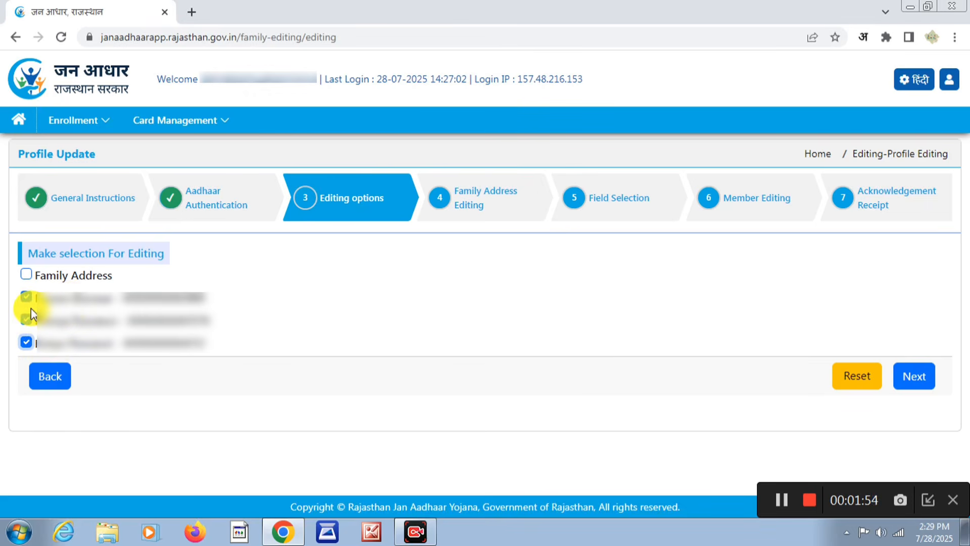
click(916, 380)
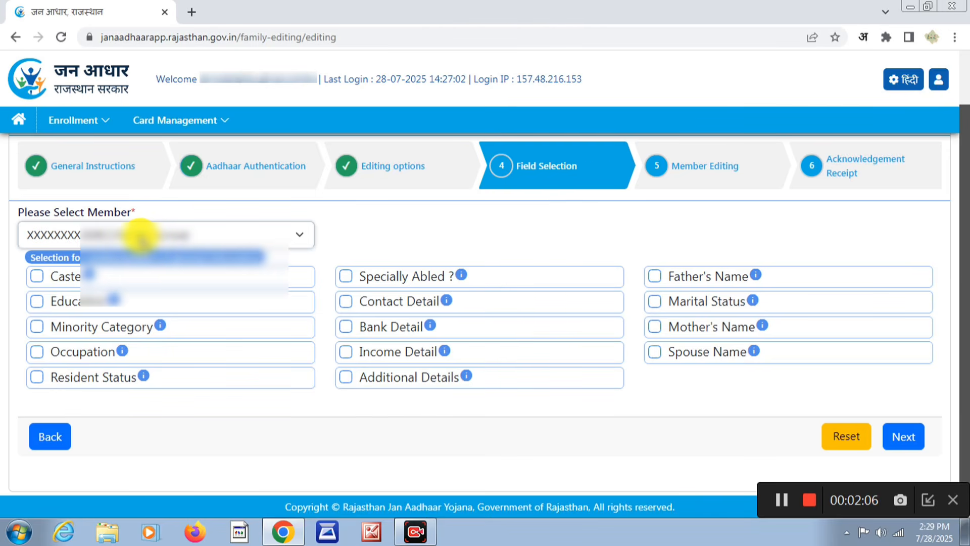
- Mark Bank Detail and Income Detail as the fields to update for the first member
click(346, 326)
click(348, 351)
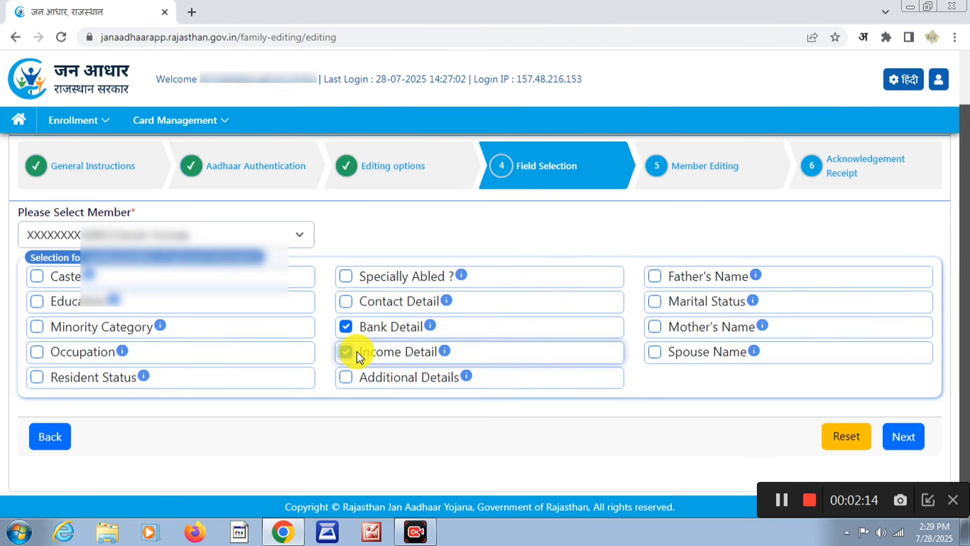
click(348, 302)
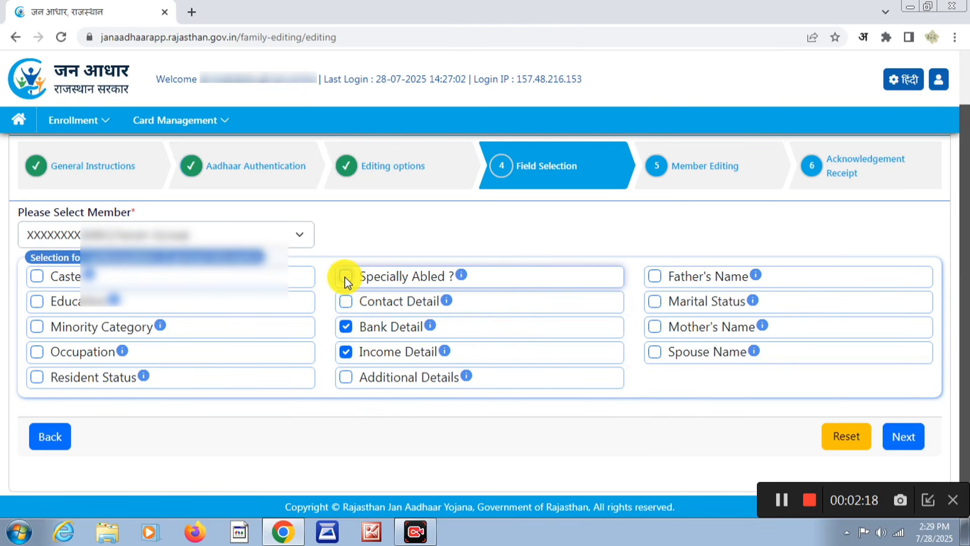
click(346, 277)
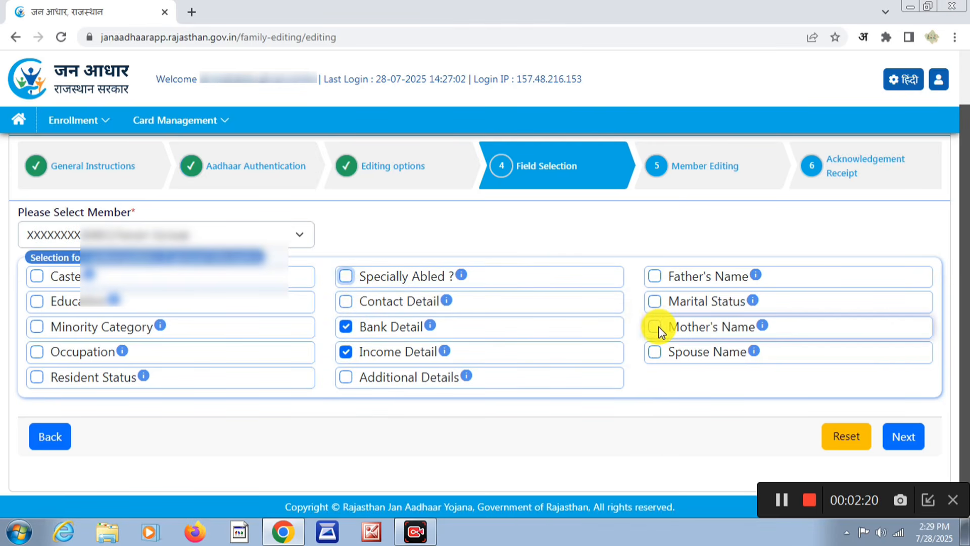
click(655, 328)
click(659, 328)
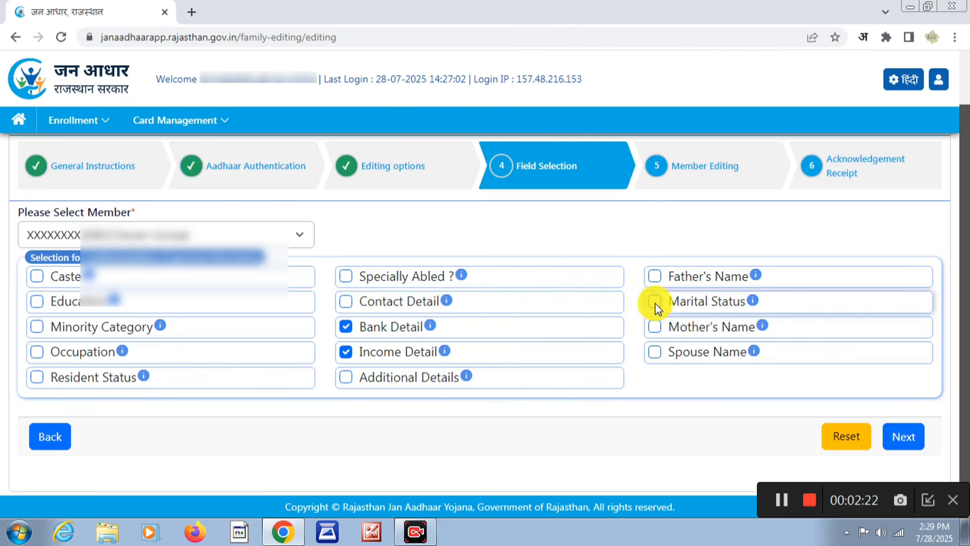
click(656, 303)
click(656, 303)
- Switch to the second member and mark only Bank Detail for updating
click(298, 241)
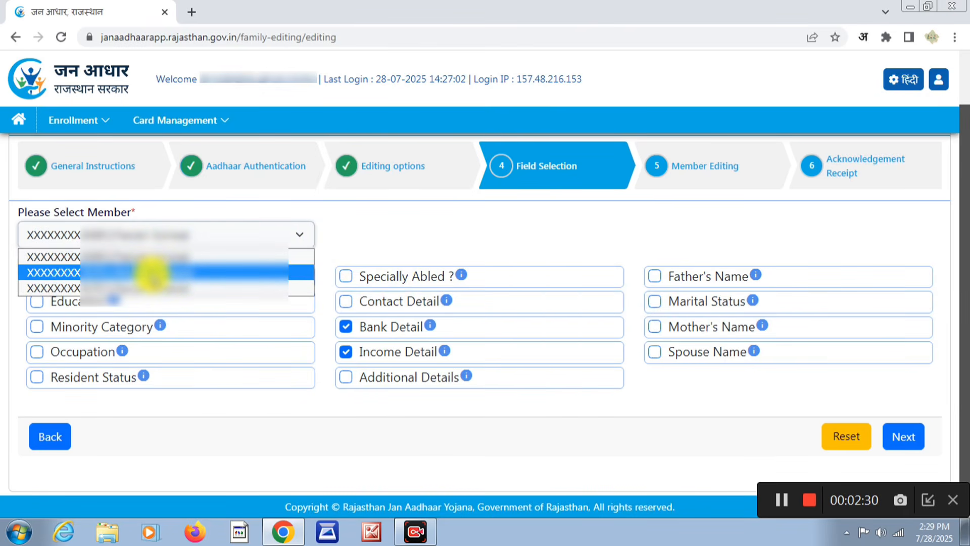
click(152, 273)
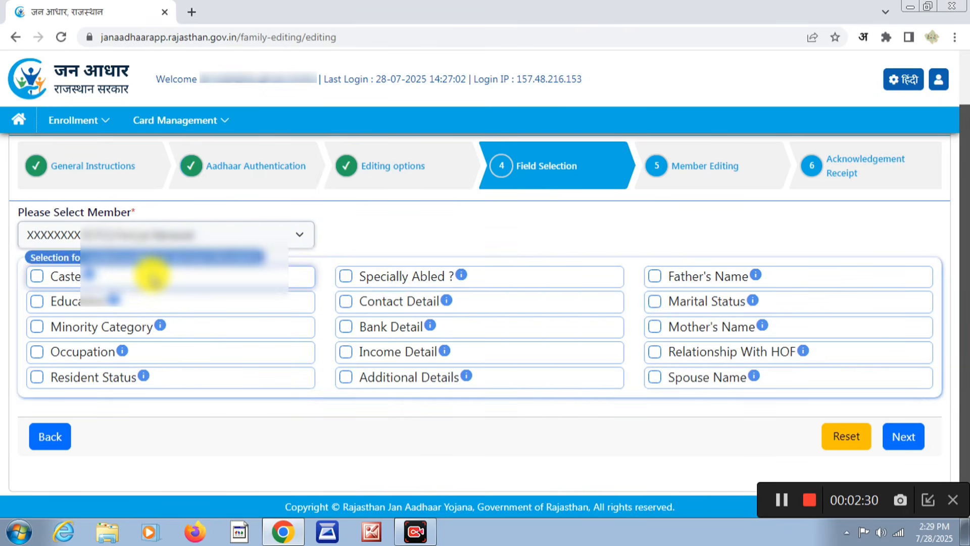
click(347, 327)
click(346, 352)
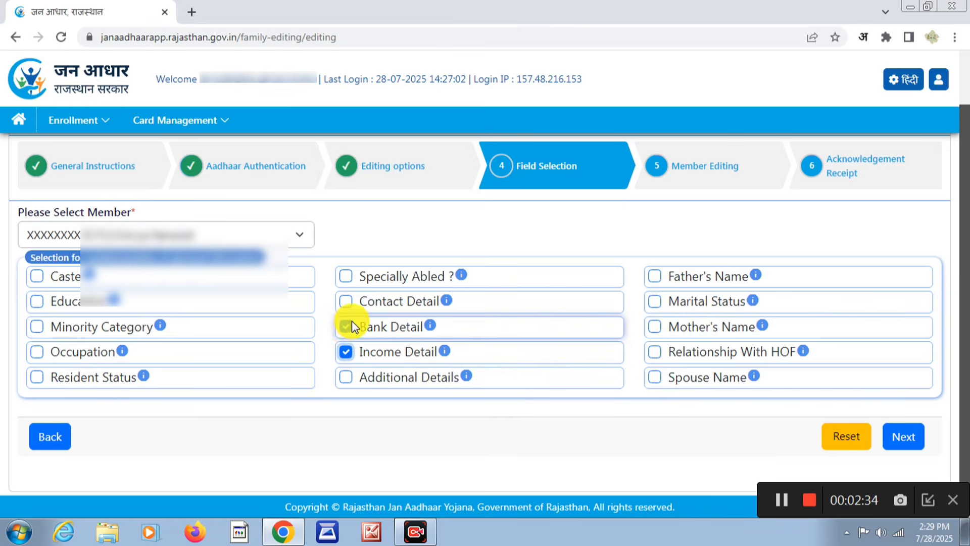
click(347, 352)
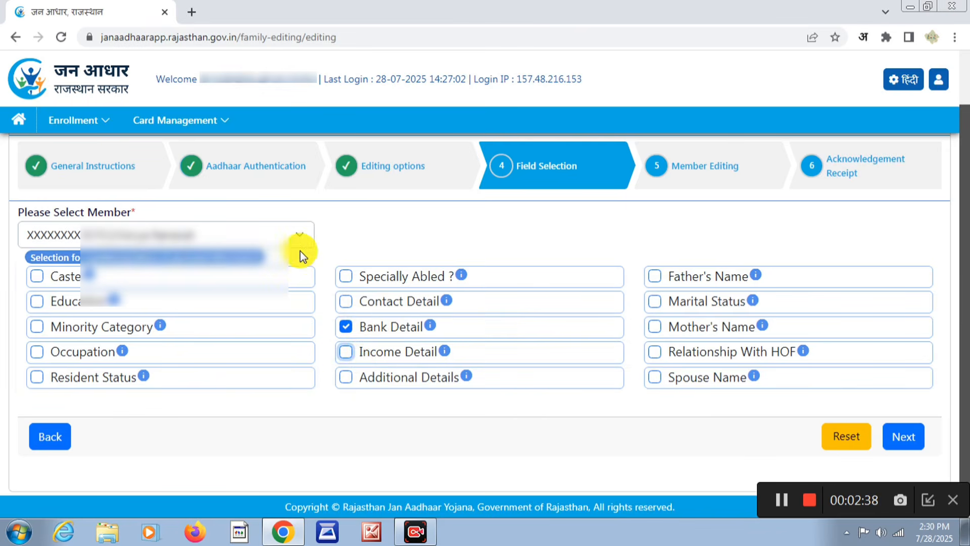
- Mark Bank Detail for updating for the third member and continue to member editing
click(300, 236)
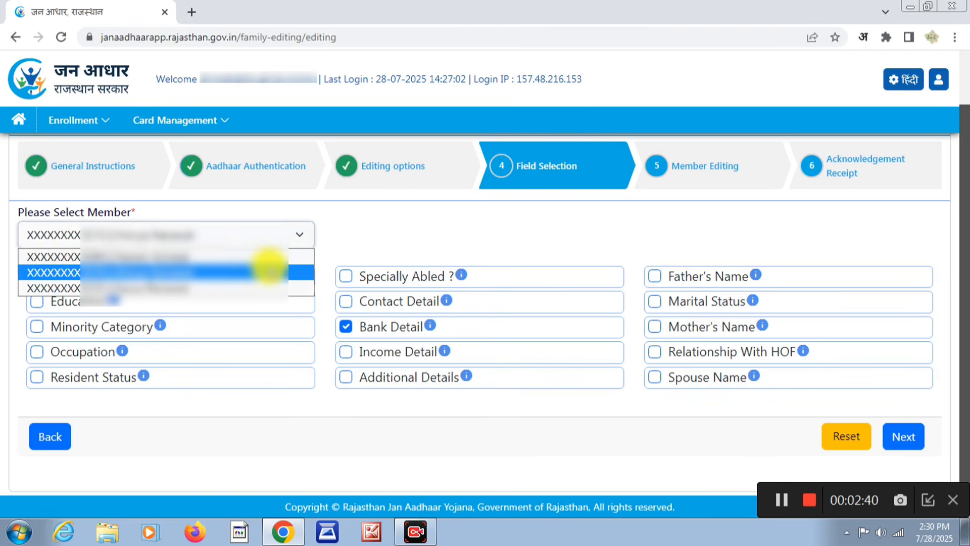
click(258, 282)
click(347, 249)
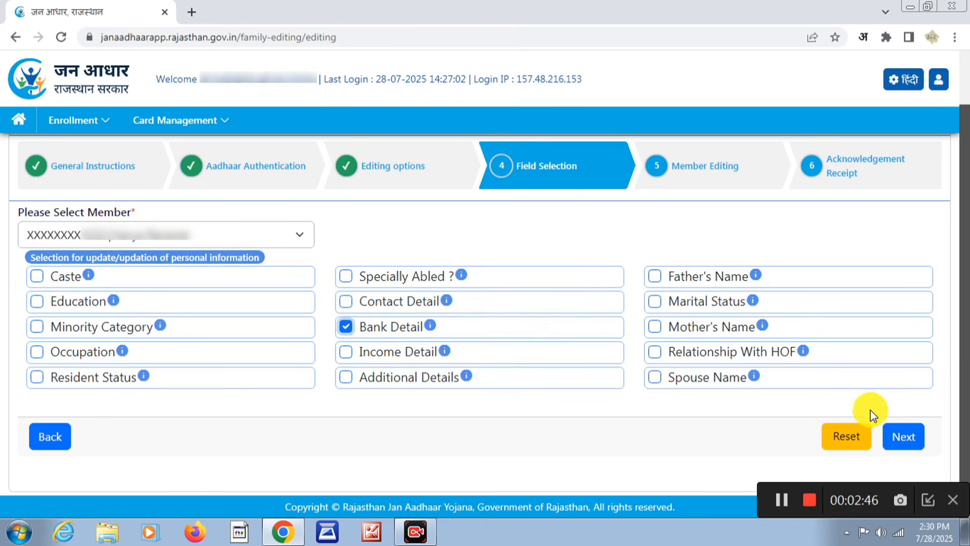
click(908, 437)
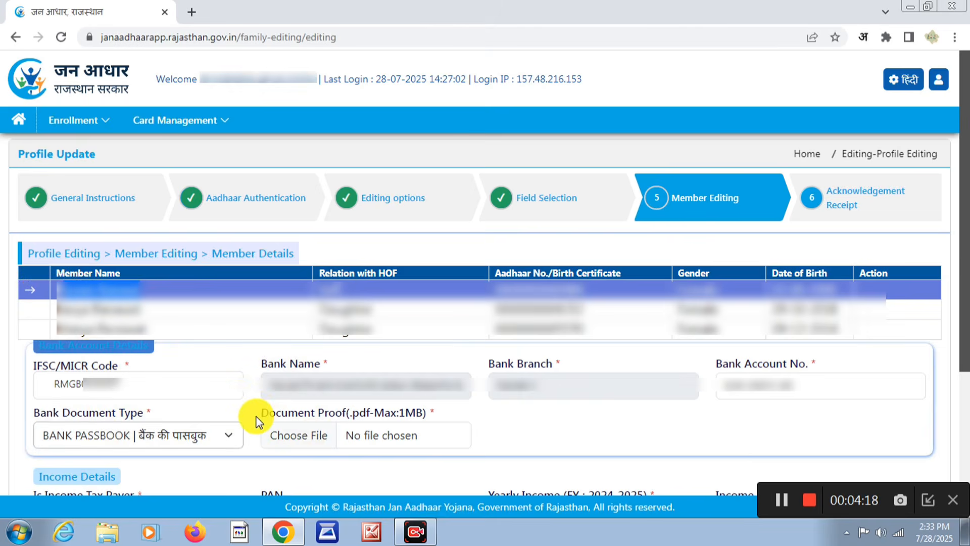
- Choose BANK PASSBOOK as the bank document type for the first member
scroll(256, 415, down, 3)
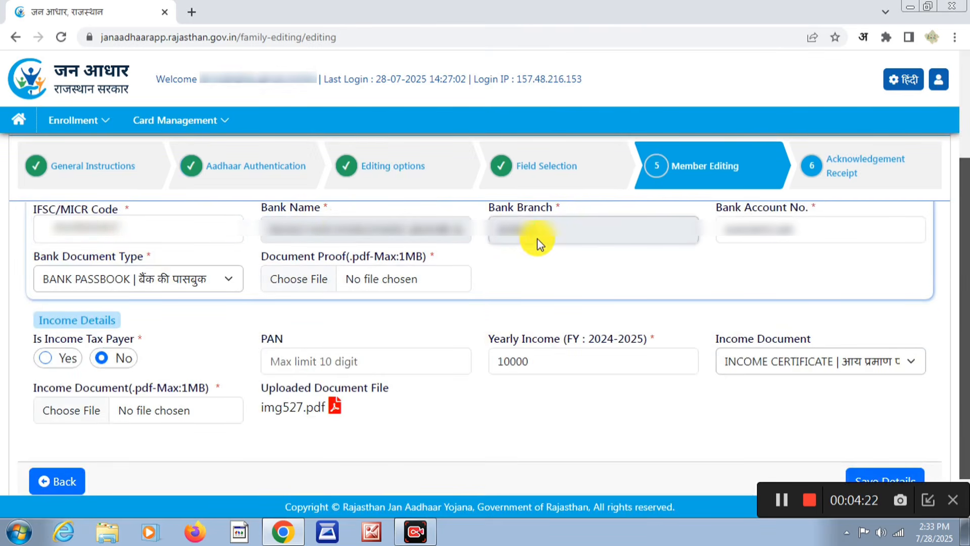
click(155, 278)
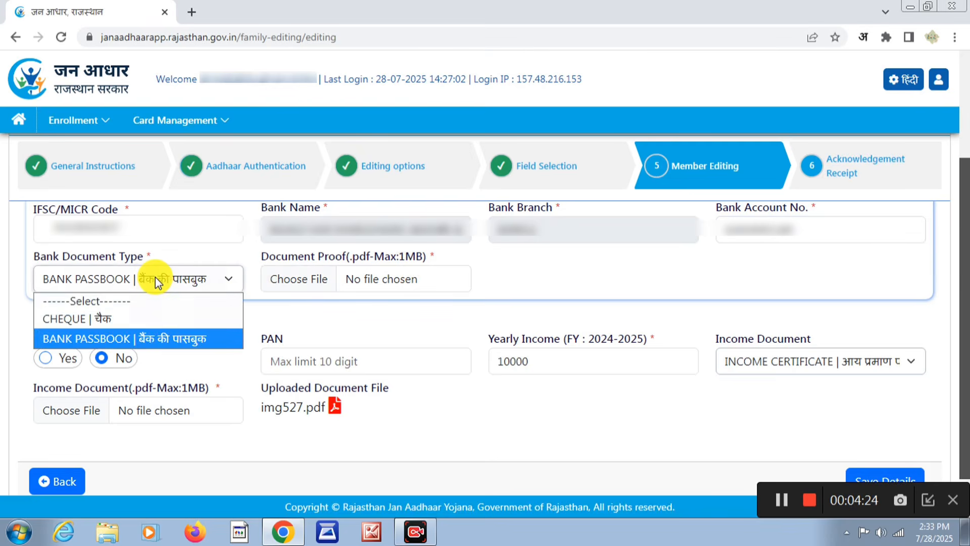
click(144, 336)
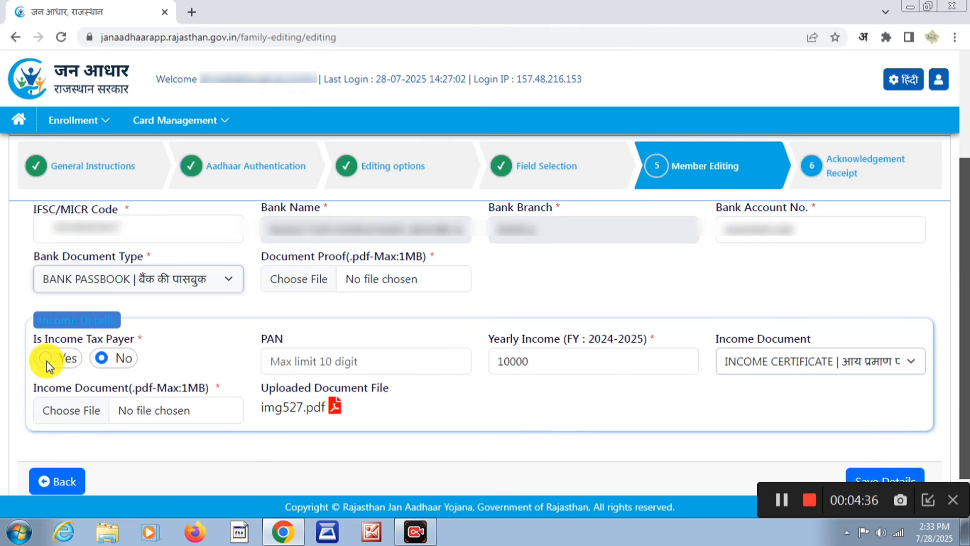
- Go through the first member's income details and choose INCOME CERTIFICATE as the income document
click(304, 361)
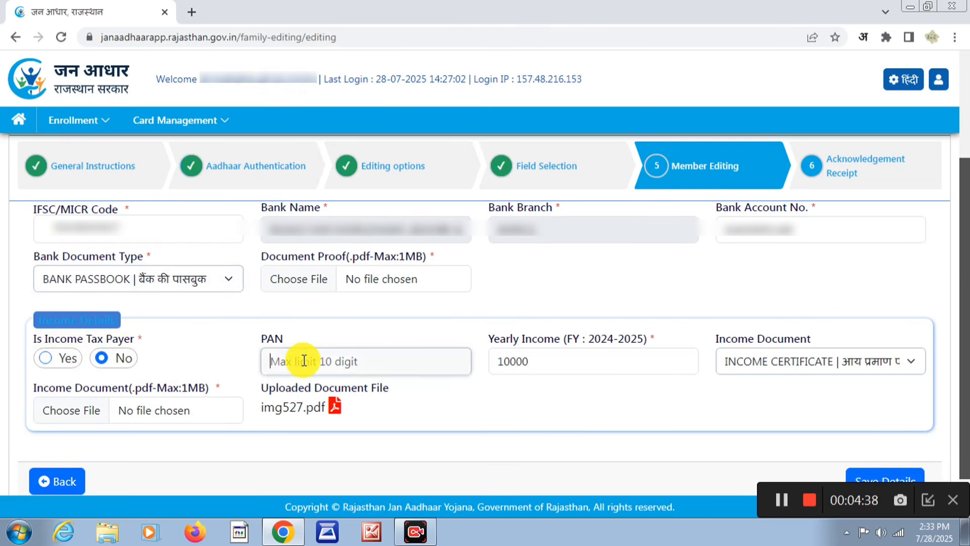
click(567, 361)
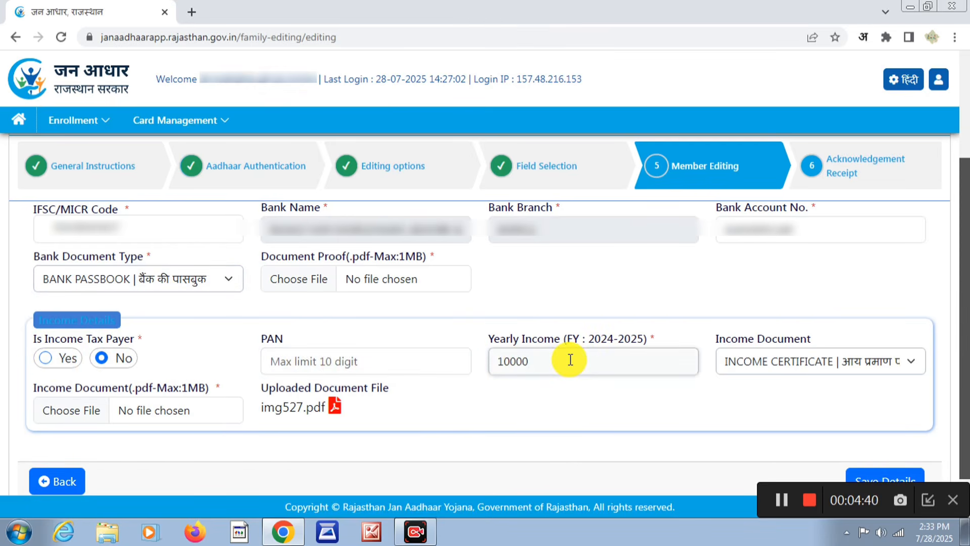
click(771, 363)
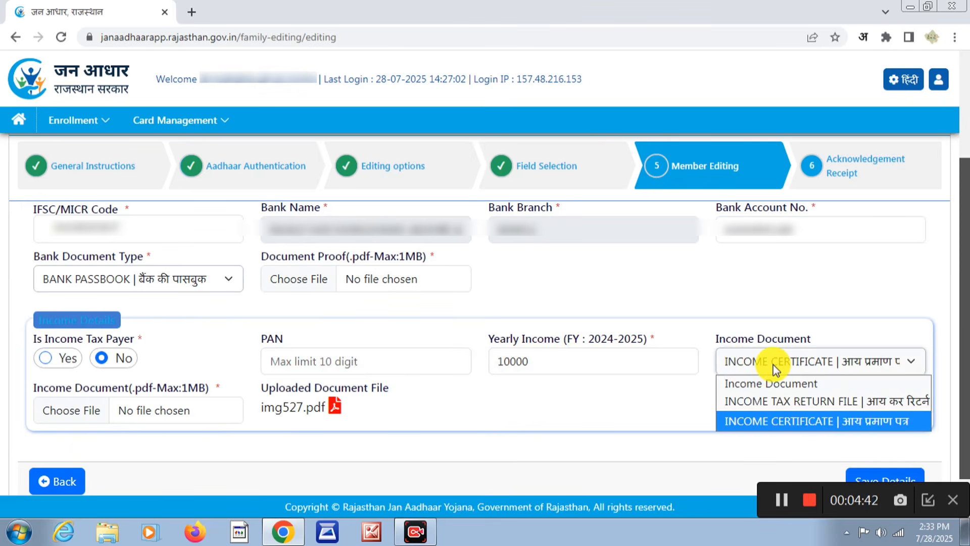
click(777, 419)
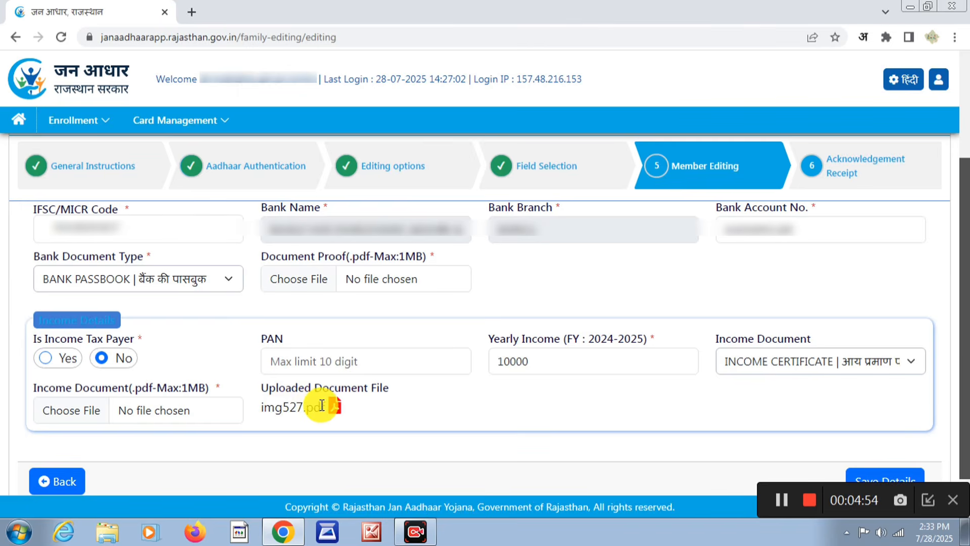
- Try to save the first member's bank and income details
click(867, 477)
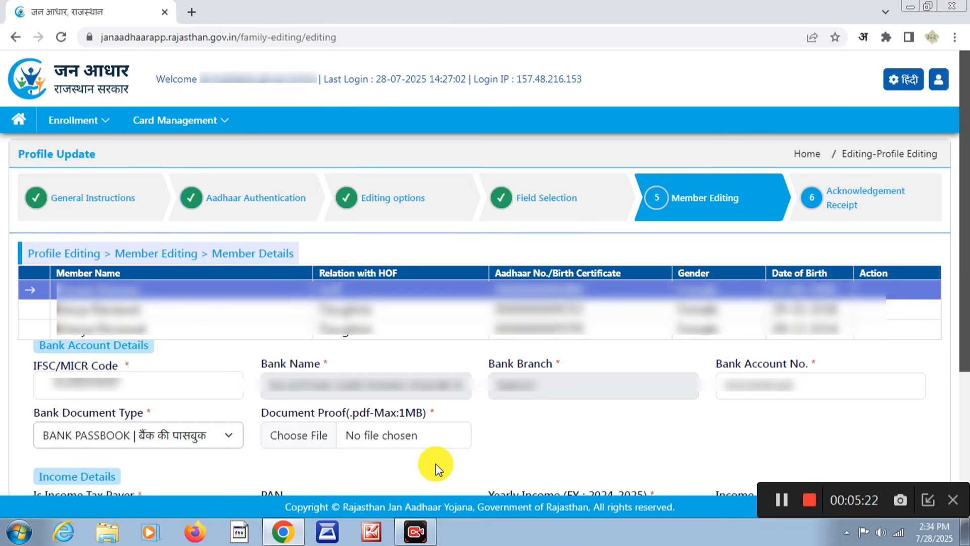
scroll(435, 463, down, 4)
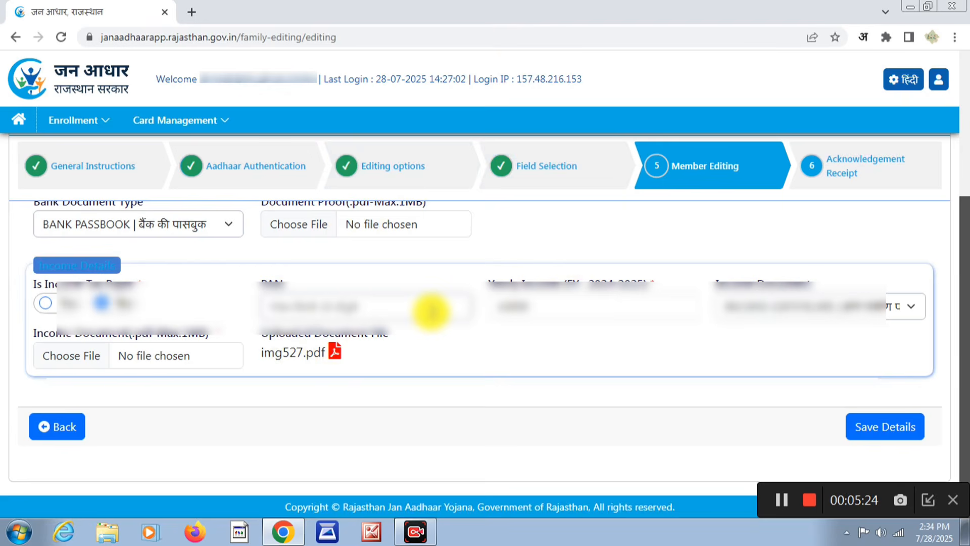